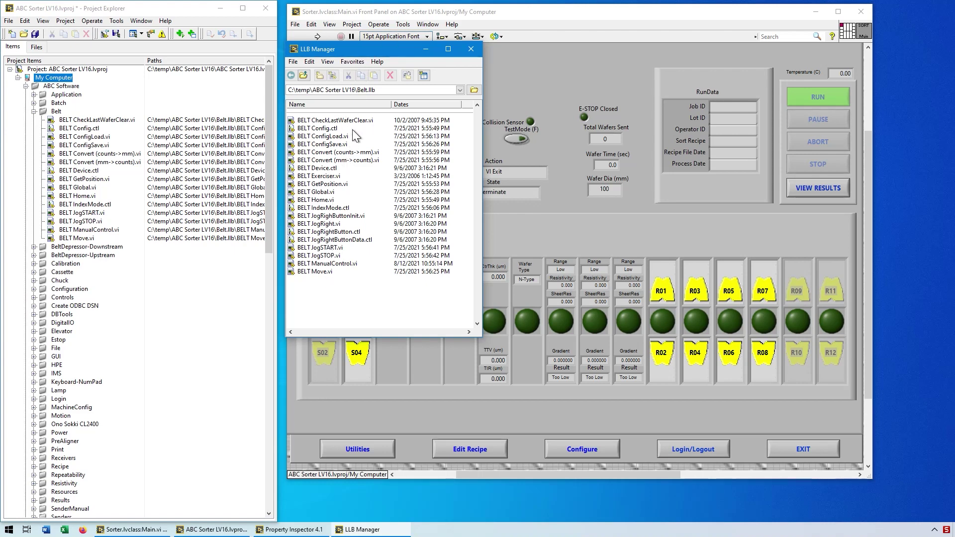
Find the items with no callers in the ABC Sorter LV16.lvproj project
{"action": "left_click", "coordinate": [93, 69]}
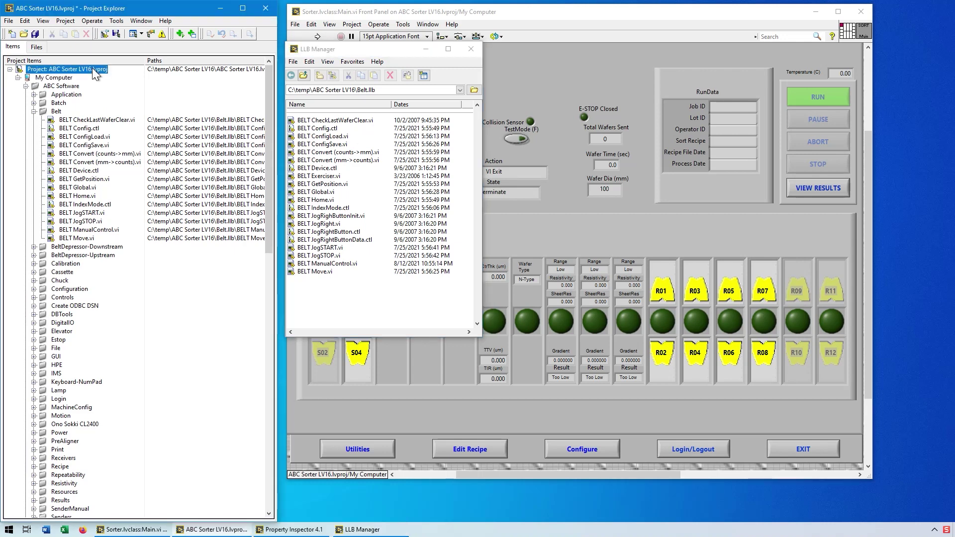
{"action": "right_click", "coordinate": [93, 69]}
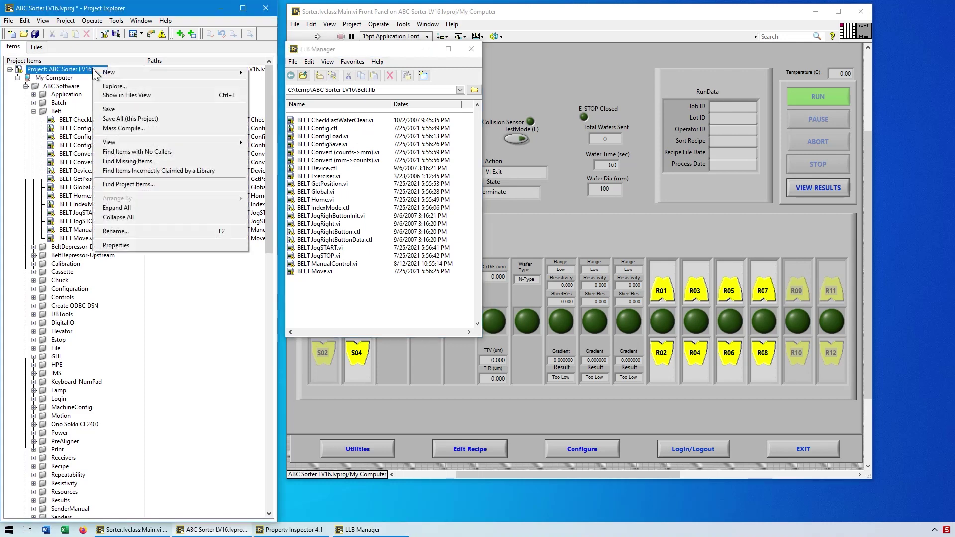
{"action": "left_click", "coordinate": [117, 153]}
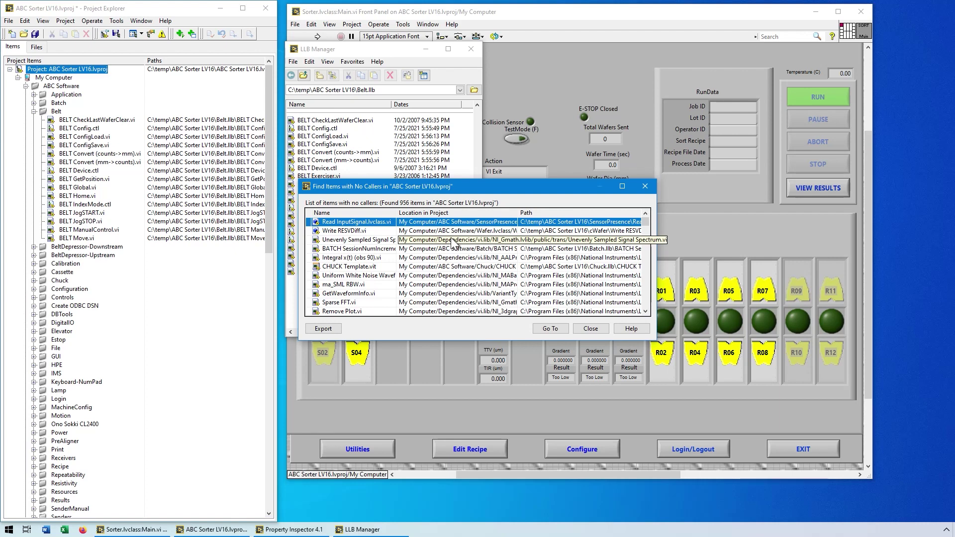
Locate BELT Device.ctl in the list of items with no callers and go to it in the project tree
{"action": "left_click", "coordinate": [566, 213]}
{"action": "left_click_drag", "start_coordinate": [648, 220], "coordinate": [645, 269]}
{"action": "scroll", "coordinate": [627, 283], "scroll_direction": "down", "scroll_amount": 5}
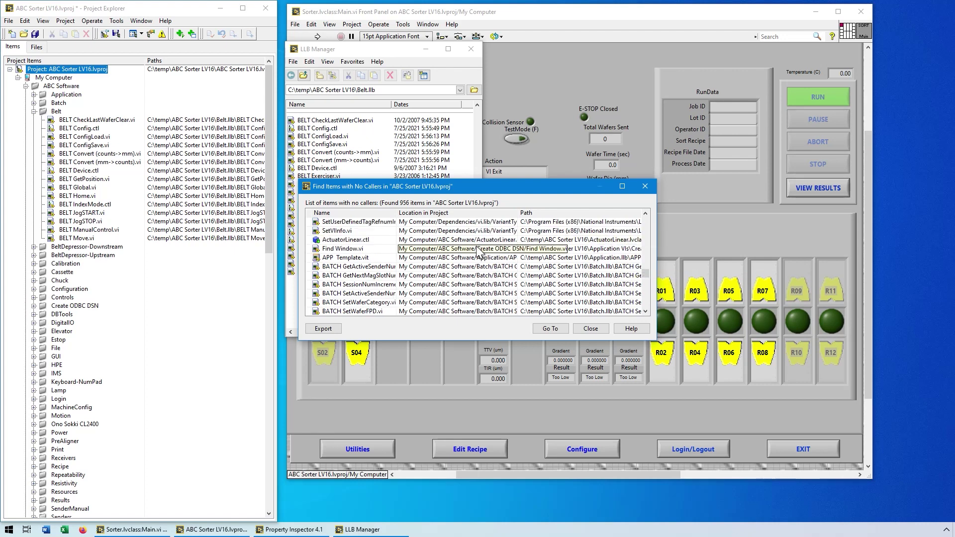
{"action": "scroll", "coordinate": [433, 271], "scroll_direction": "down", "scroll_amount": 1}
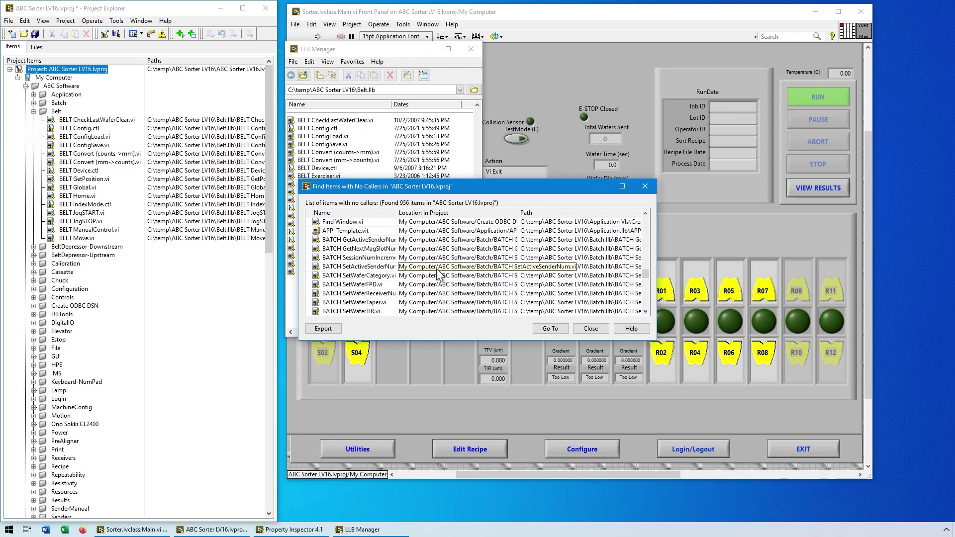
{"action": "scroll", "coordinate": [438, 274], "scroll_direction": "down", "scroll_amount": 3}
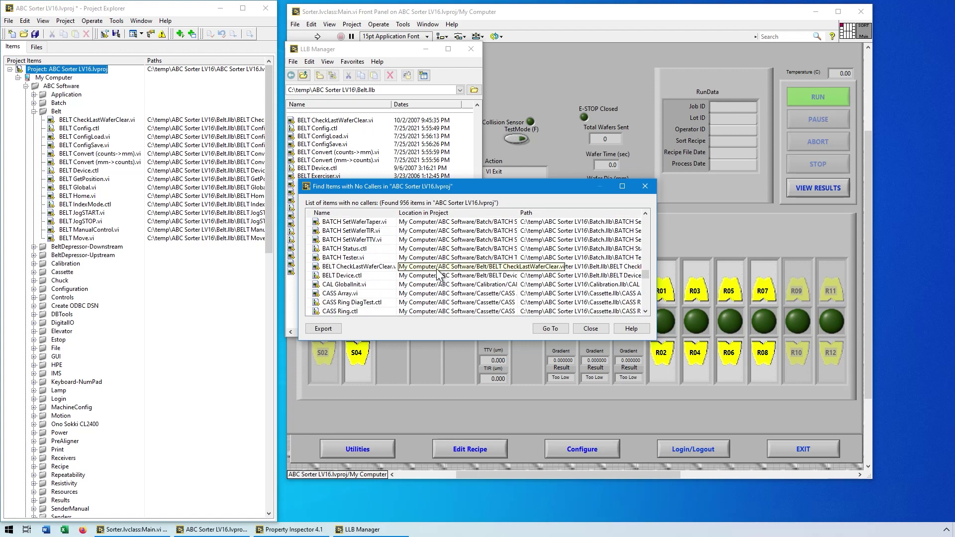
{"action": "left_click", "coordinate": [368, 275]}
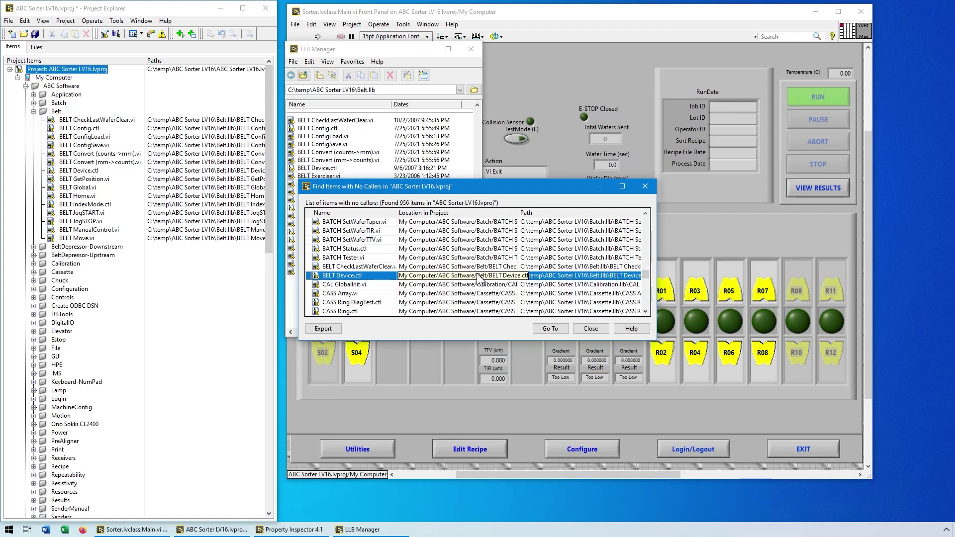
{"action": "left_click", "coordinate": [548, 329]}
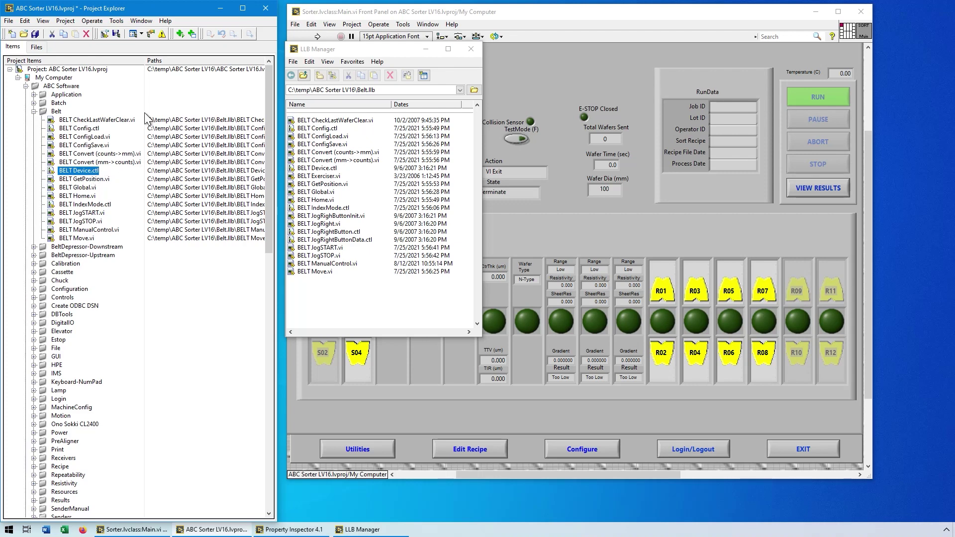
Switch to Property Inspector and rerun the past searches Item Type Equals folder and Item Path Ends With llb
{"action": "left_click", "coordinate": [293, 530]}
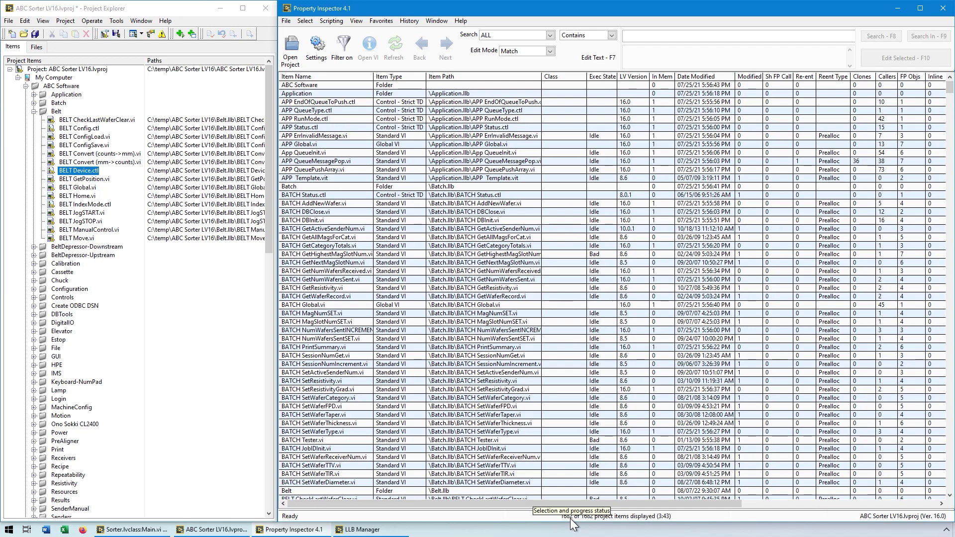
{"action": "left_click", "coordinate": [404, 20]}
{"action": "left_click", "coordinate": [405, 31]}
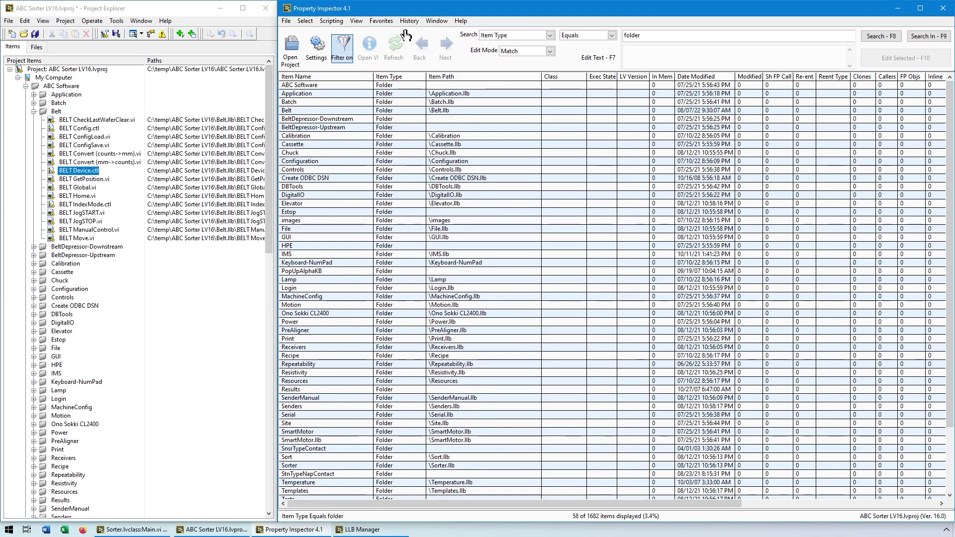
{"action": "left_click", "coordinate": [408, 23]}
{"action": "left_click", "coordinate": [408, 41]}
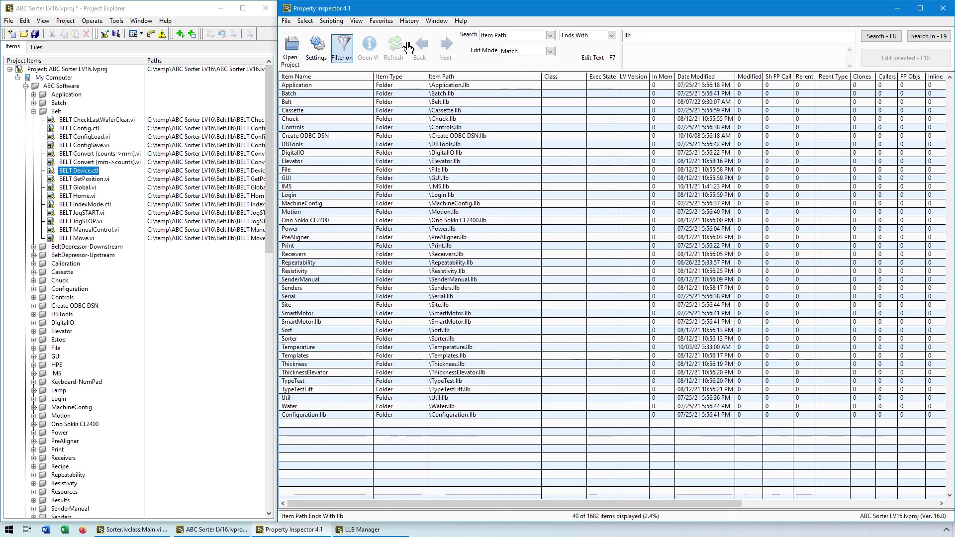
Rerun the past searches Item Type Contains vi and Item Type Contains control
{"action": "left_click", "coordinate": [410, 22]}
{"action": "left_click", "coordinate": [410, 50]}
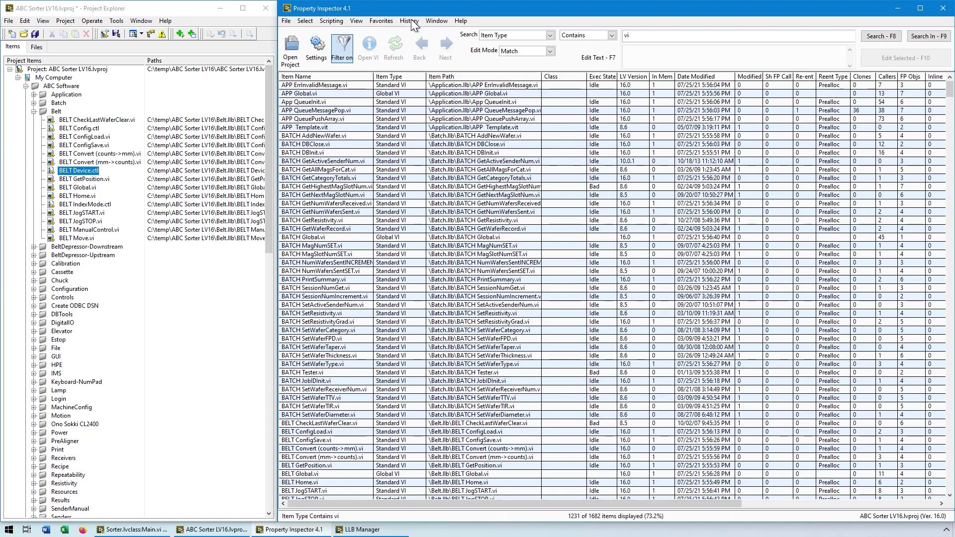
{"action": "left_click", "coordinate": [408, 21]}
{"action": "left_click", "coordinate": [413, 59]}
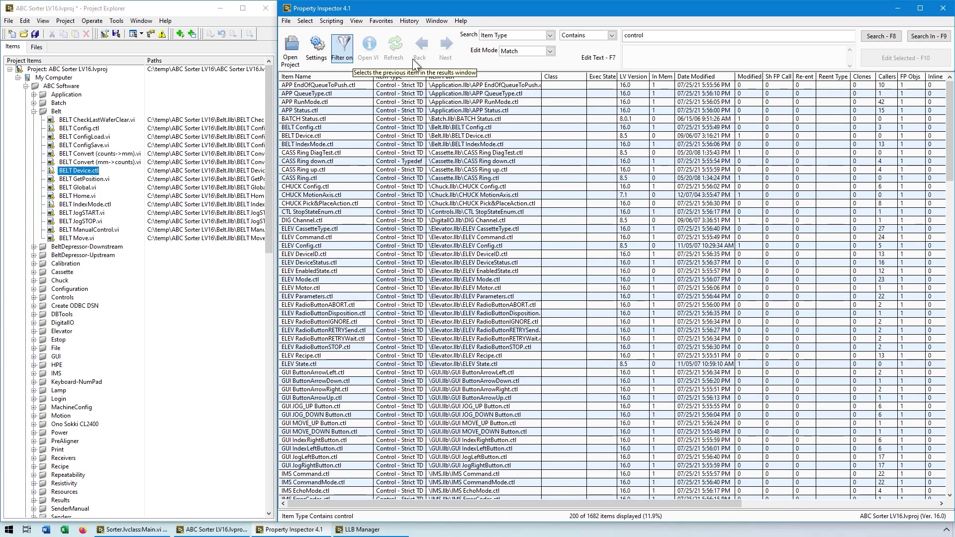
Turn off the results filter and disable Show All Object Types in the settings
{"action": "left_click", "coordinate": [341, 58]}
{"action": "left_click", "coordinate": [316, 45]}
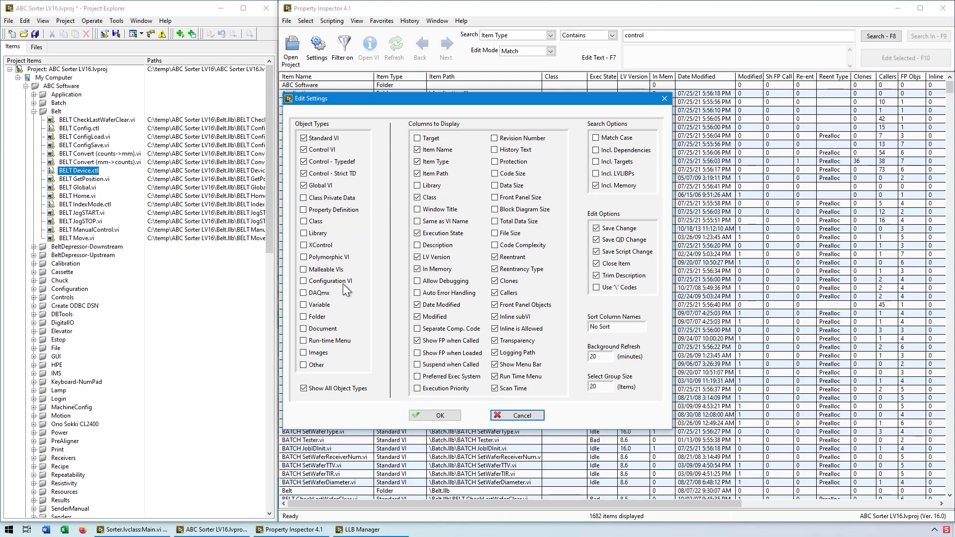
{"action": "left_click", "coordinate": [330, 388]}
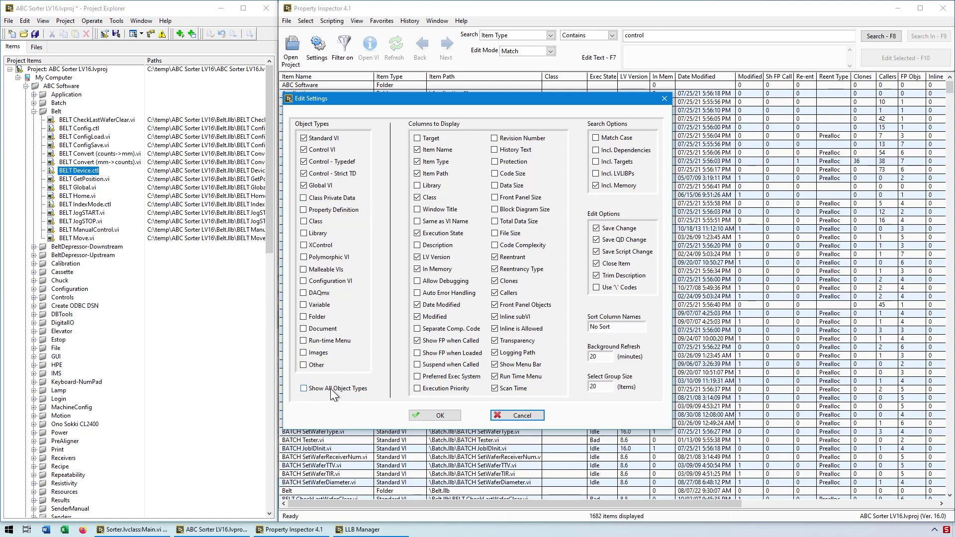
{"action": "left_click", "coordinate": [437, 416]}
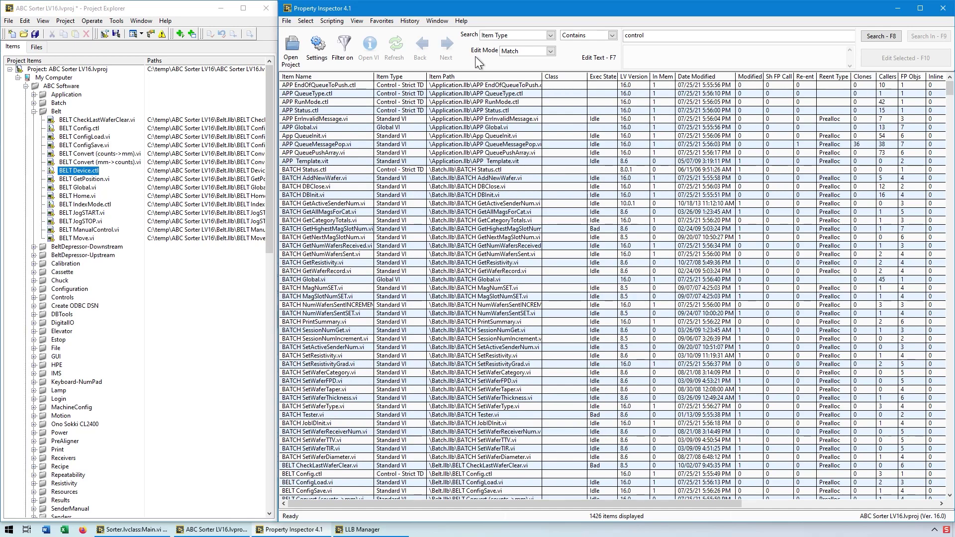
Rerun the past search Callers Is Blank/0/False and look through the whole list of matching items
{"action": "left_click", "coordinate": [407, 20]}
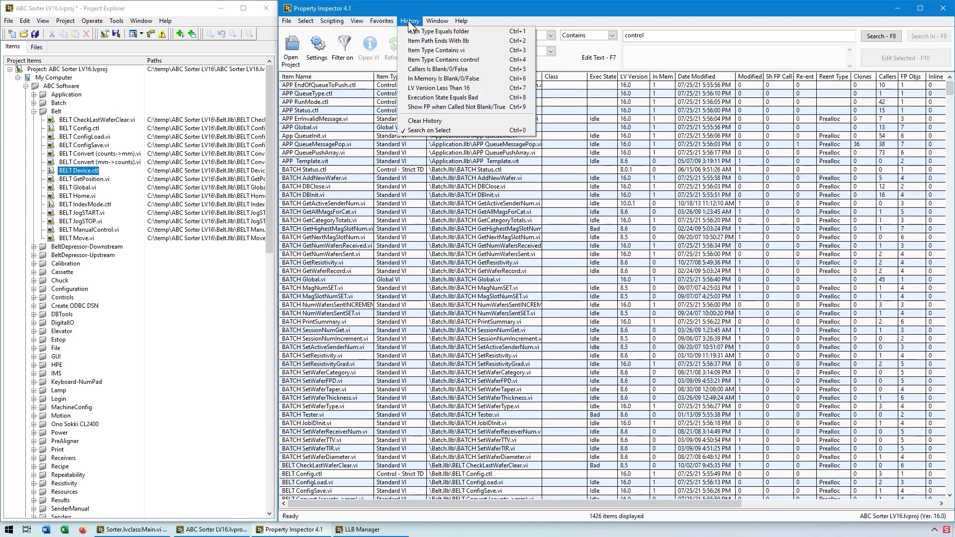
{"action": "left_click", "coordinate": [405, 69]}
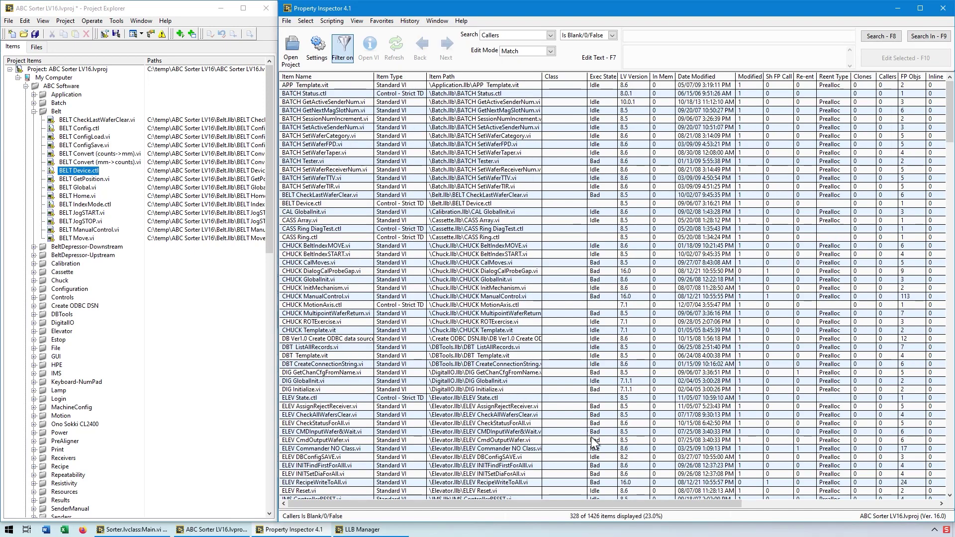
{"action": "left_click_drag", "start_coordinate": [953, 134], "coordinate": [952, 494]}
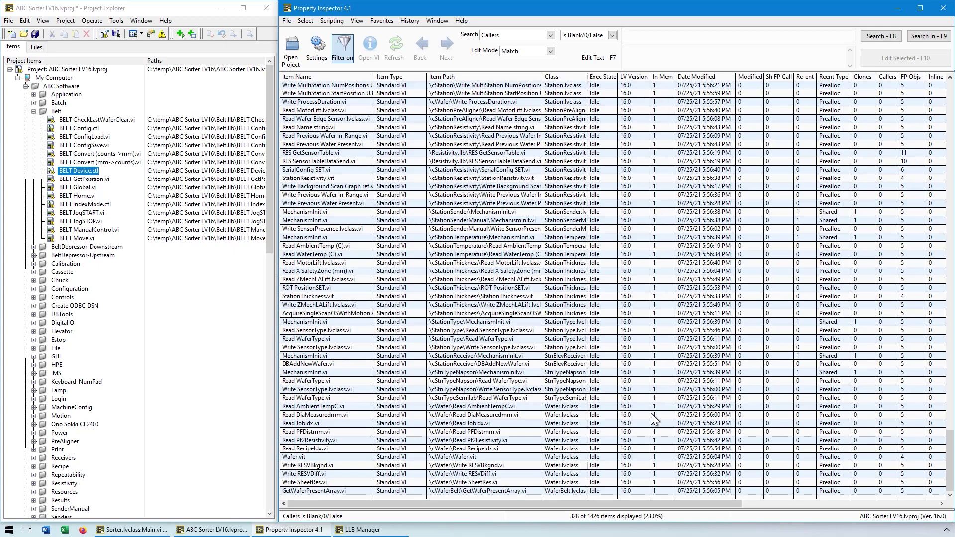
{"action": "scroll", "coordinate": [950, 445], "scroll_direction": "up", "scroll_amount": 1}
{"action": "left_click_drag", "start_coordinate": [950, 445], "coordinate": [950, 111]}
Rerun the past searches In Memory Is Blank/0/False and LV Version Less Than 16
{"action": "left_click", "coordinate": [409, 20]}
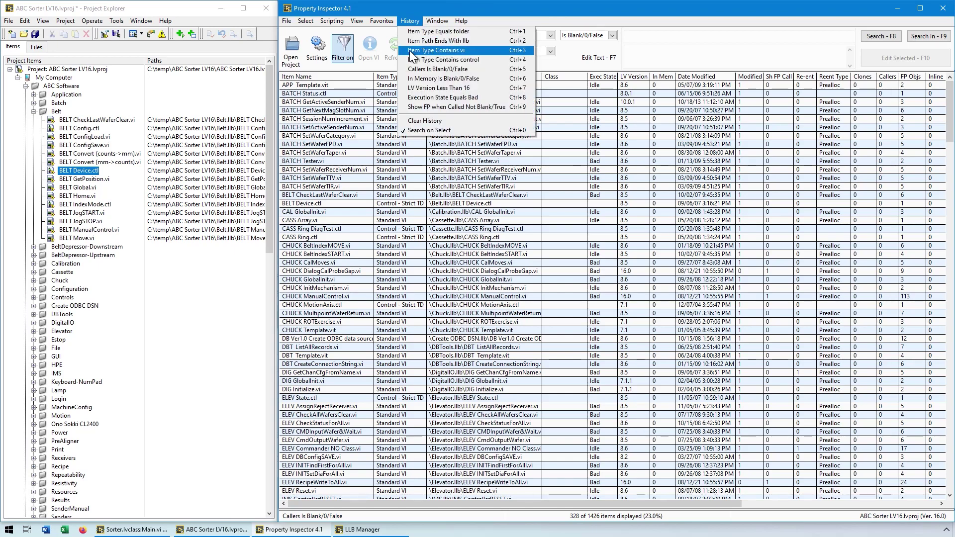
{"action": "left_click", "coordinate": [411, 79]}
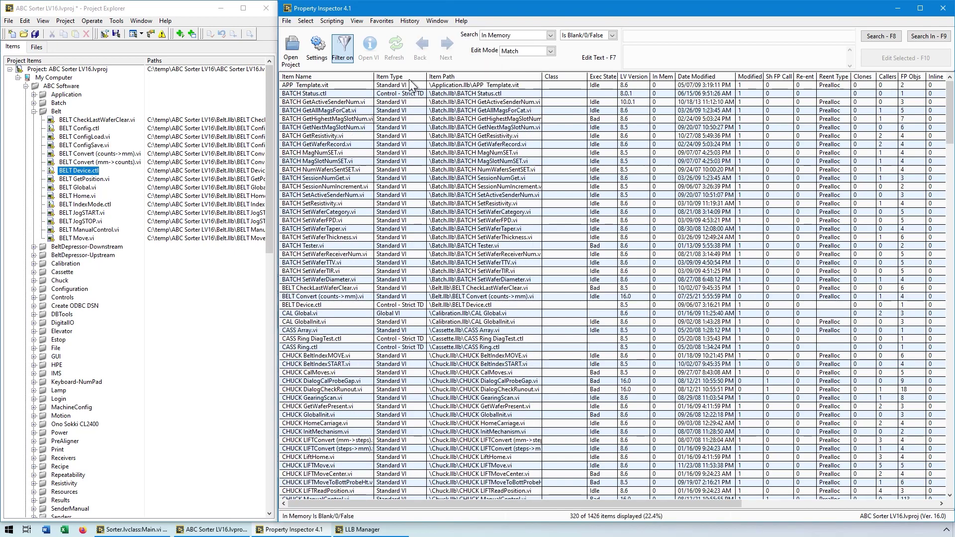
{"action": "left_click", "coordinate": [409, 20]}
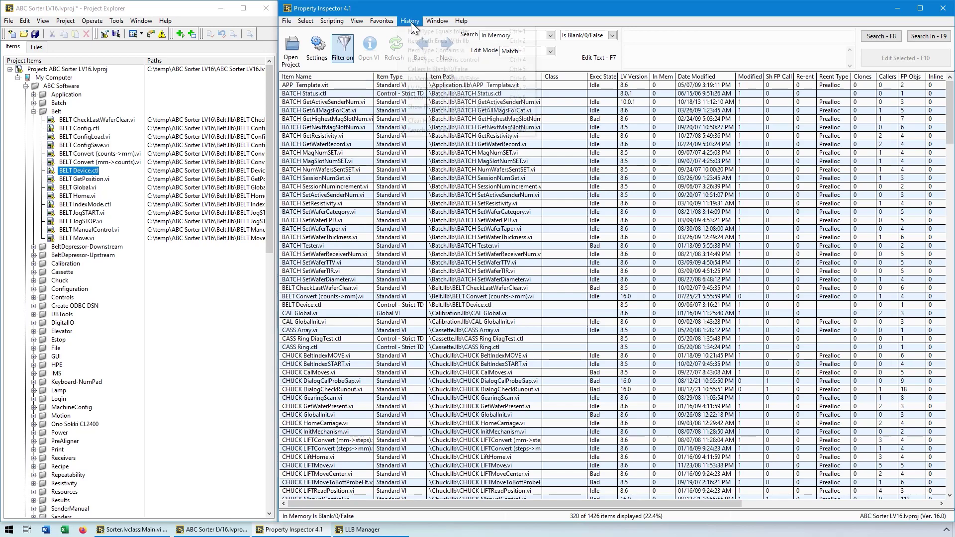
{"action": "left_click", "coordinate": [415, 88]}
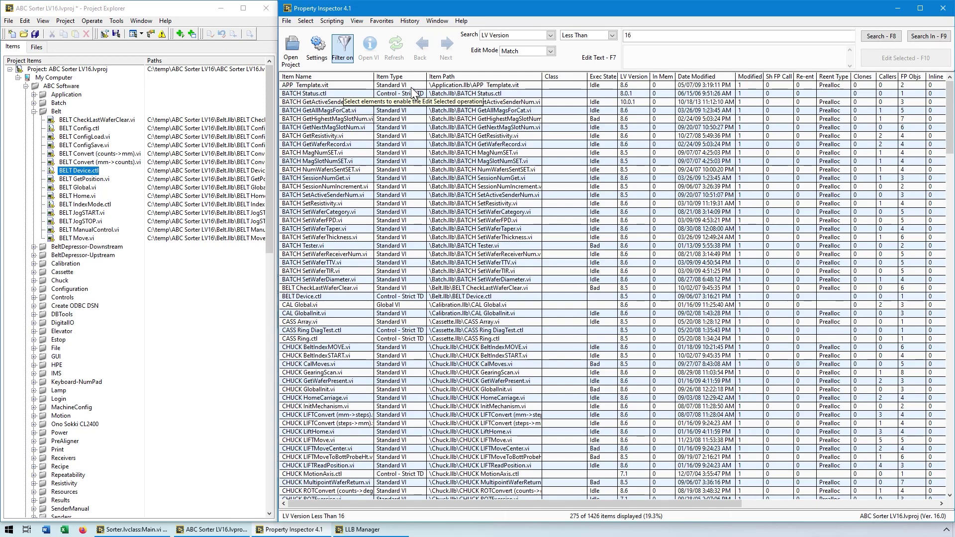
Rerun the past searches Execution State Equals Bad and Show FP when Called Not Blank/True
{"action": "left_click", "coordinate": [409, 20]}
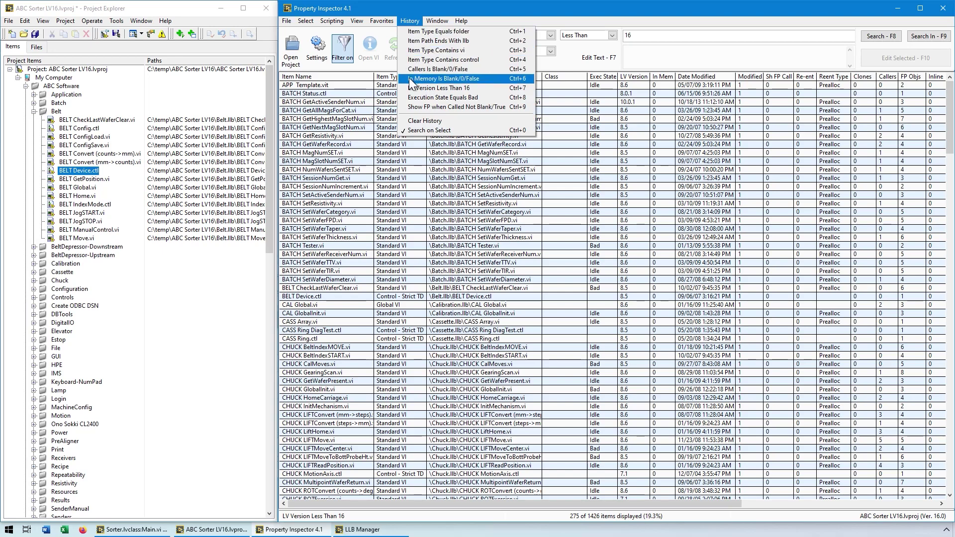
{"action": "left_click", "coordinate": [409, 97]}
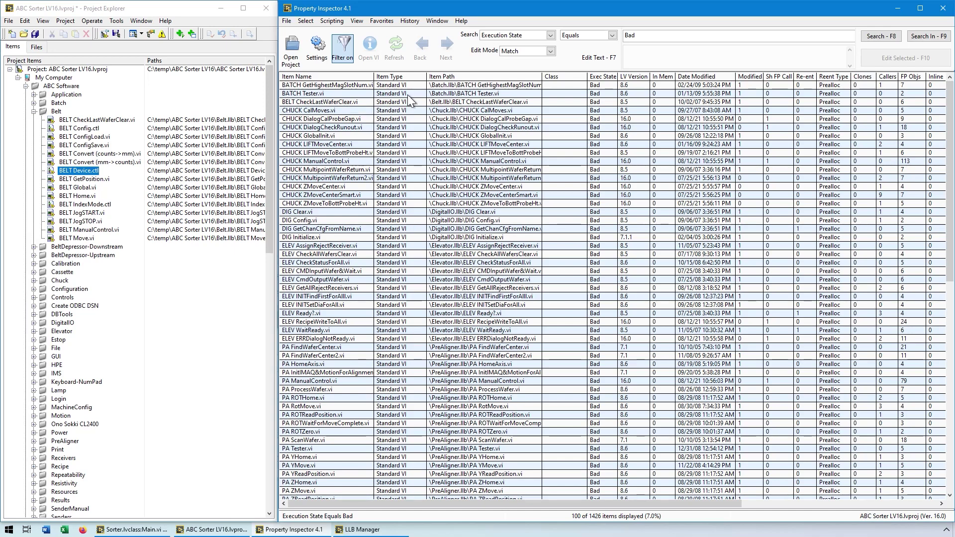
{"action": "left_click", "coordinate": [409, 22]}
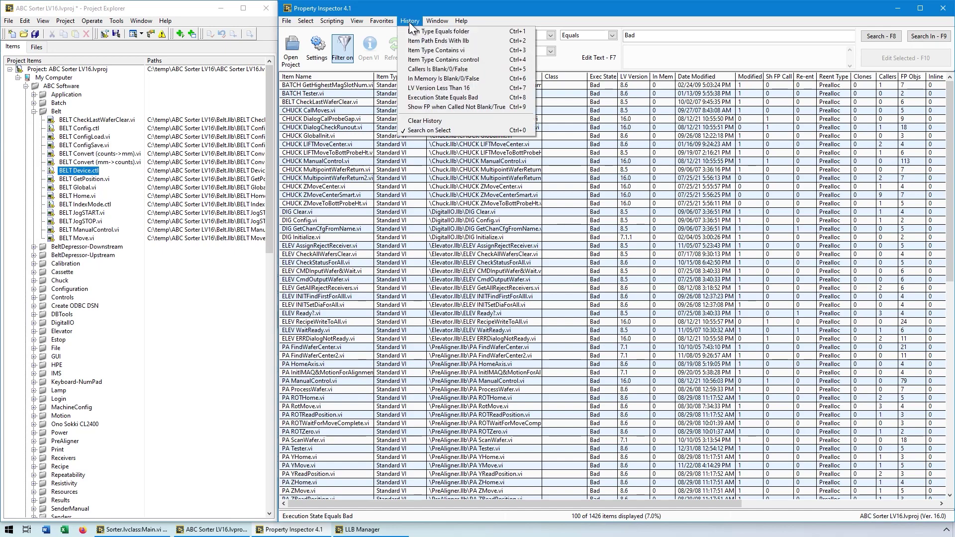
{"action": "left_click", "coordinate": [405, 106]}
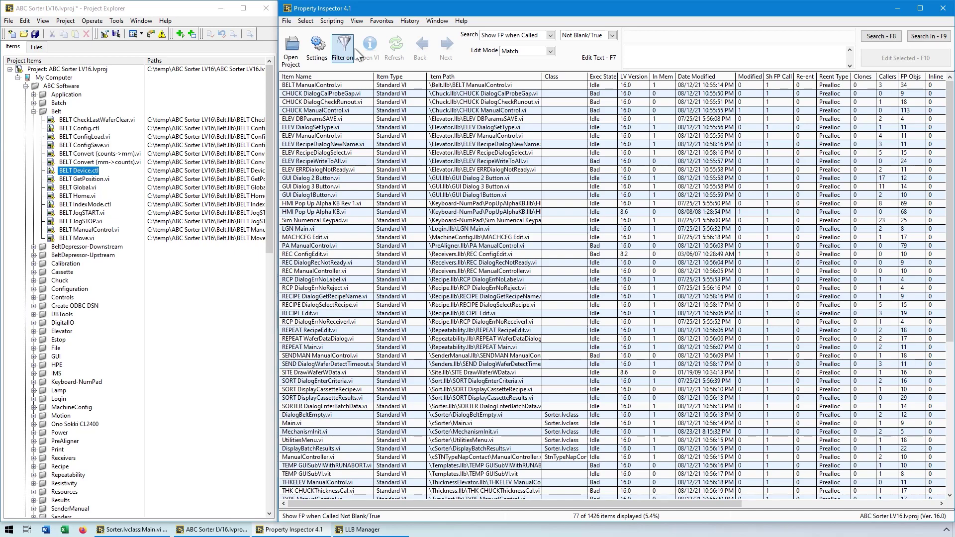
Run the favorite search combining Callers, In Memory and Show FP when Called, all Is Blank/0/False, and delete all matching items, including from disk
{"action": "left_click", "coordinate": [378, 20]}
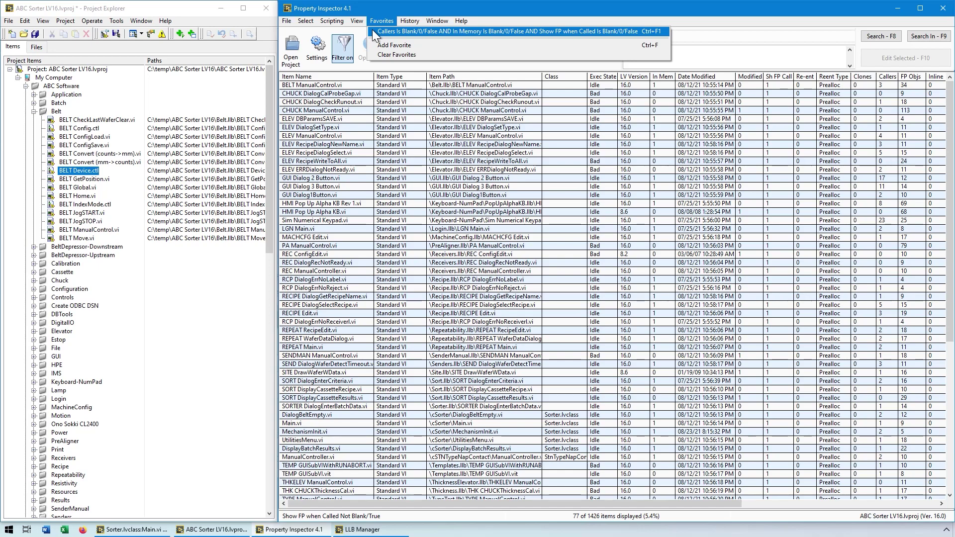
{"action": "left_click", "coordinate": [372, 29]}
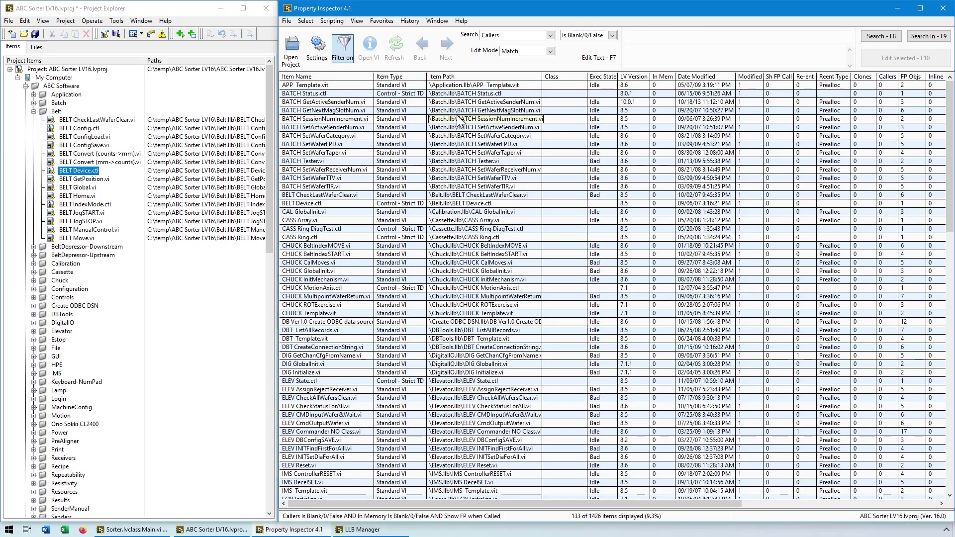
{"action": "left_click", "coordinate": [307, 22]}
{"action": "left_click", "coordinate": [309, 30]}
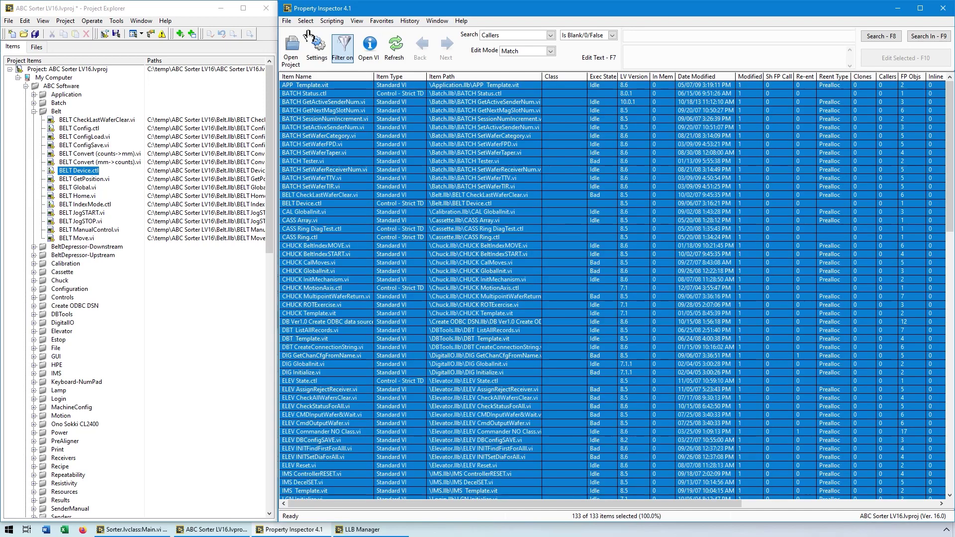
{"action": "left_click", "coordinate": [285, 19]}
{"action": "left_click", "coordinate": [291, 89]}
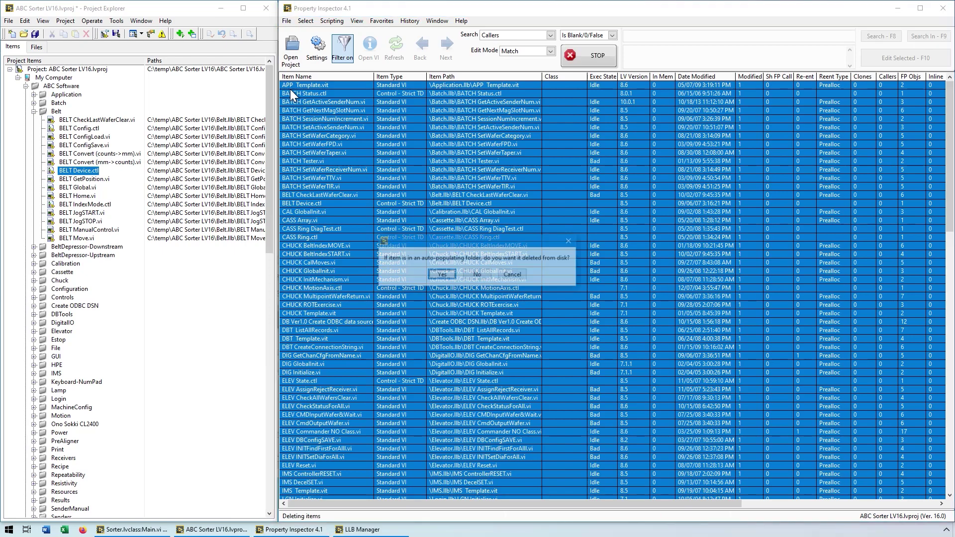
{"action": "left_click", "coordinate": [441, 275]}
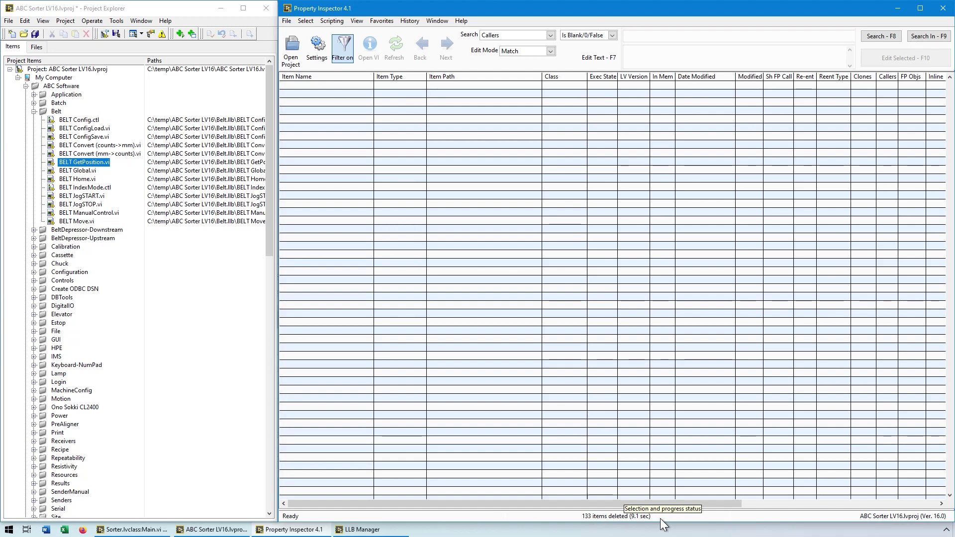
Turn off the results filter, switch to LLB Manager and refresh the Belt.llb listing
{"action": "left_click", "coordinate": [346, 50]}
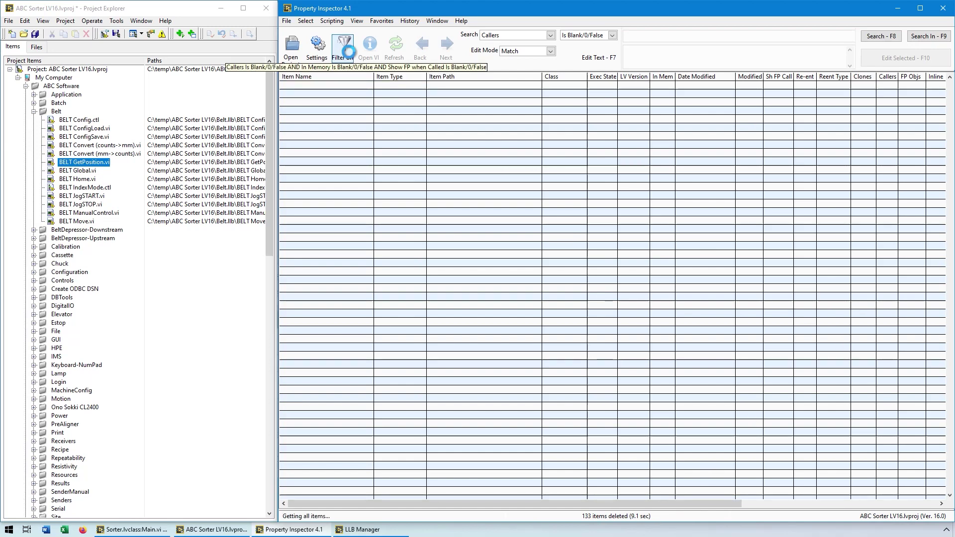
{"action": "left_click", "coordinate": [366, 529]}
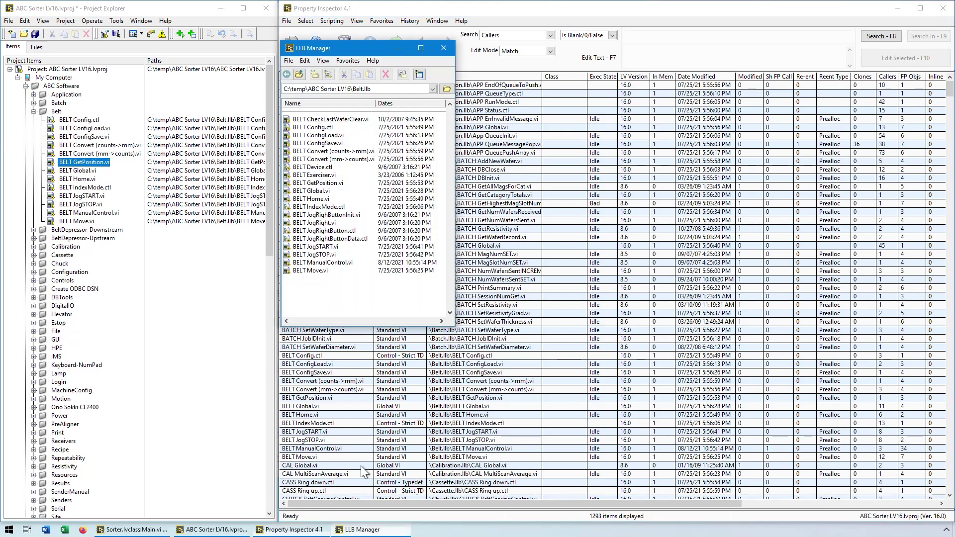
{"action": "left_click", "coordinate": [322, 60]}
{"action": "left_click", "coordinate": [324, 94]}
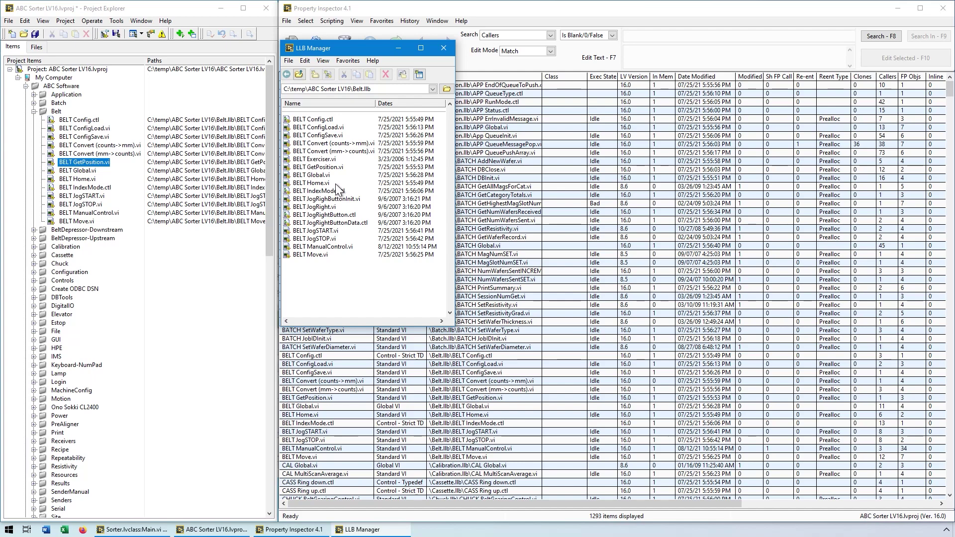
Switch to Property Inspector, open the orphan VI deletion window for the project and enlarge it to show more of the list
{"action": "left_click", "coordinate": [498, 10]}
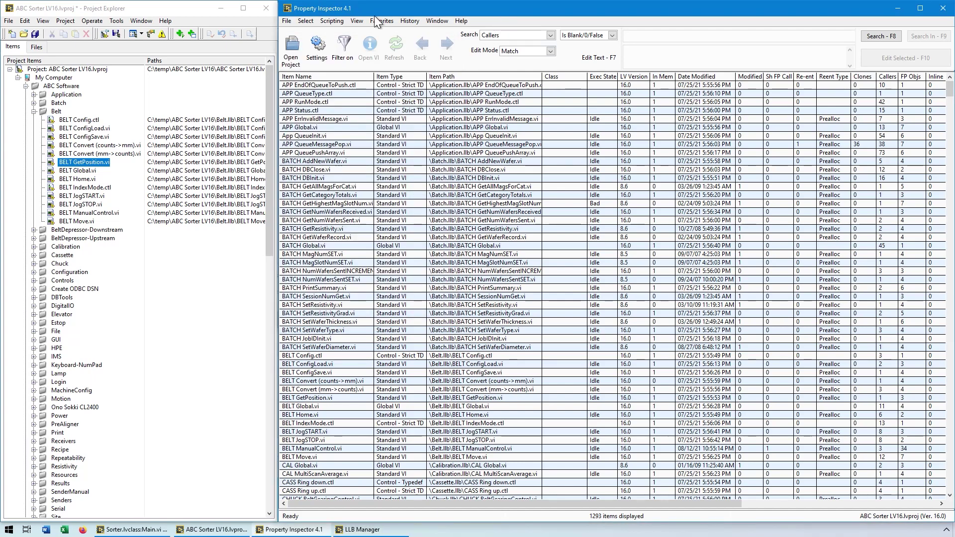
{"action": "left_click", "coordinate": [287, 20]}
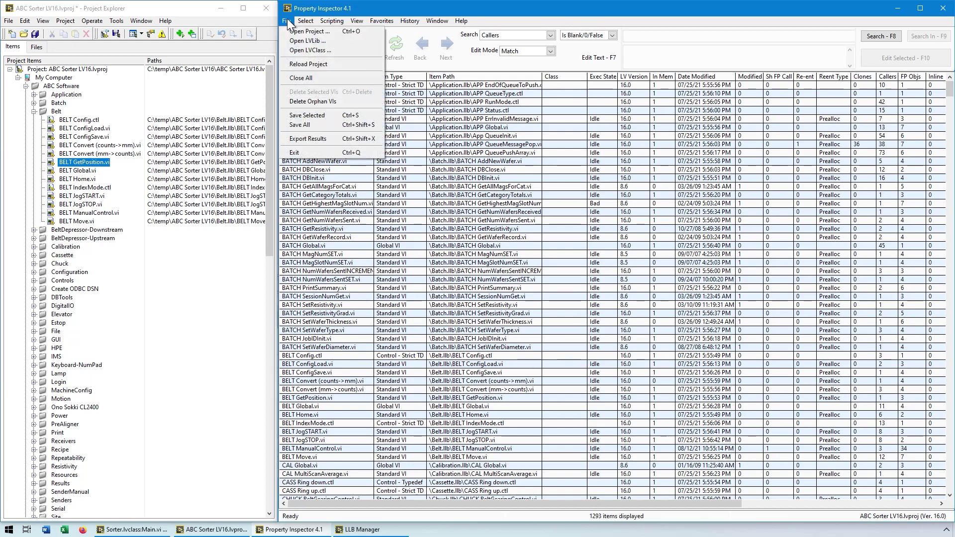
{"action": "left_click", "coordinate": [346, 102]}
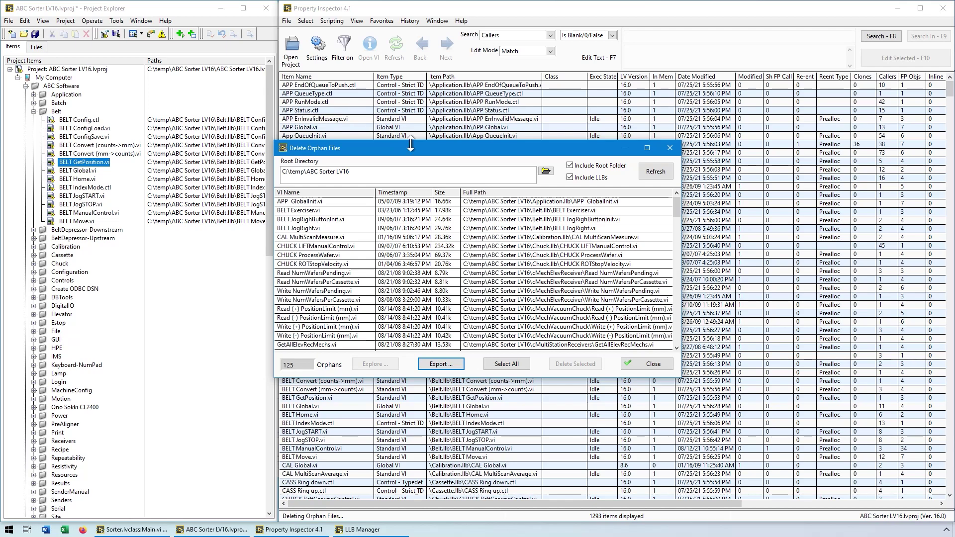
{"action": "left_click_drag", "start_coordinate": [417, 148], "coordinate": [419, 73]}
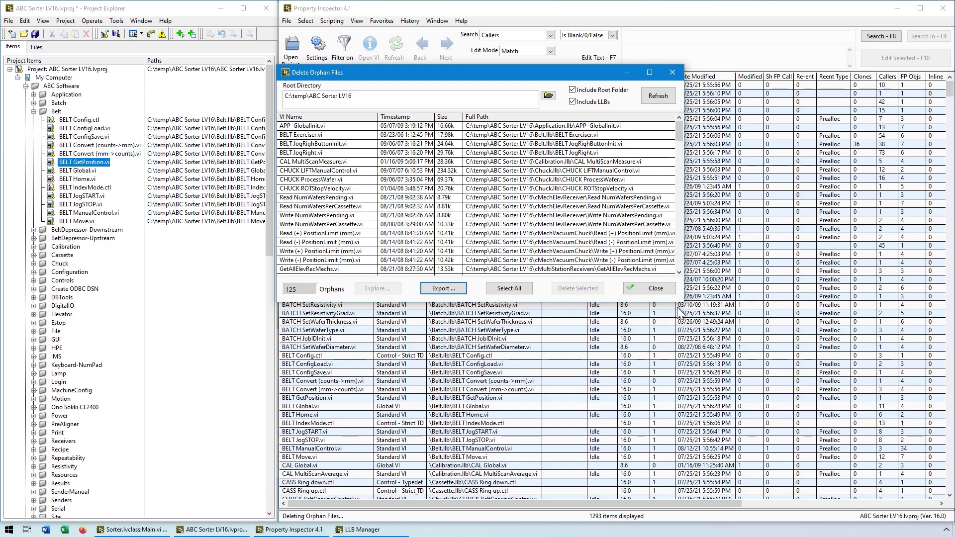
{"action": "left_click_drag", "start_coordinate": [685, 300], "coordinate": [760, 390]}
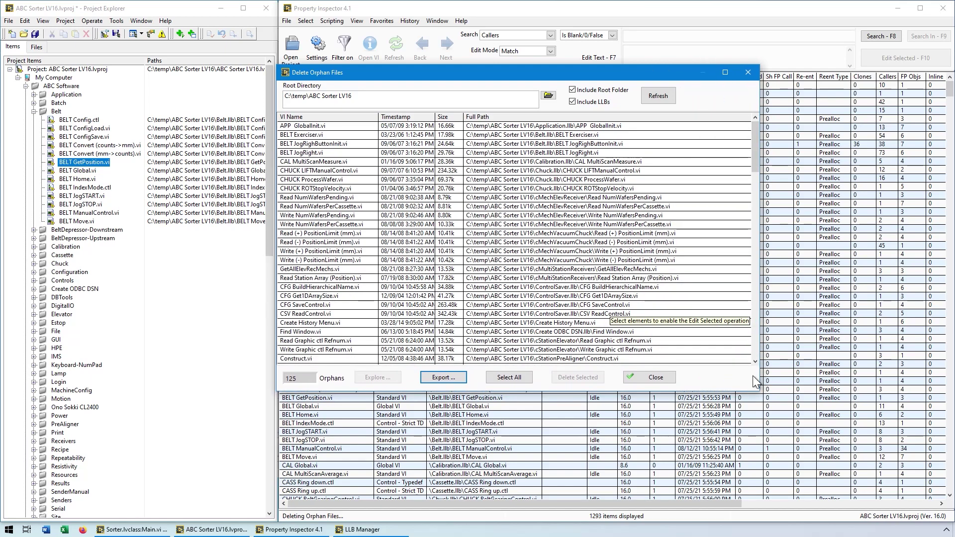
Preview the orphan list with LLBs excluded and with the root folder excluded, including each again after its preview
{"action": "left_click", "coordinate": [572, 101]}
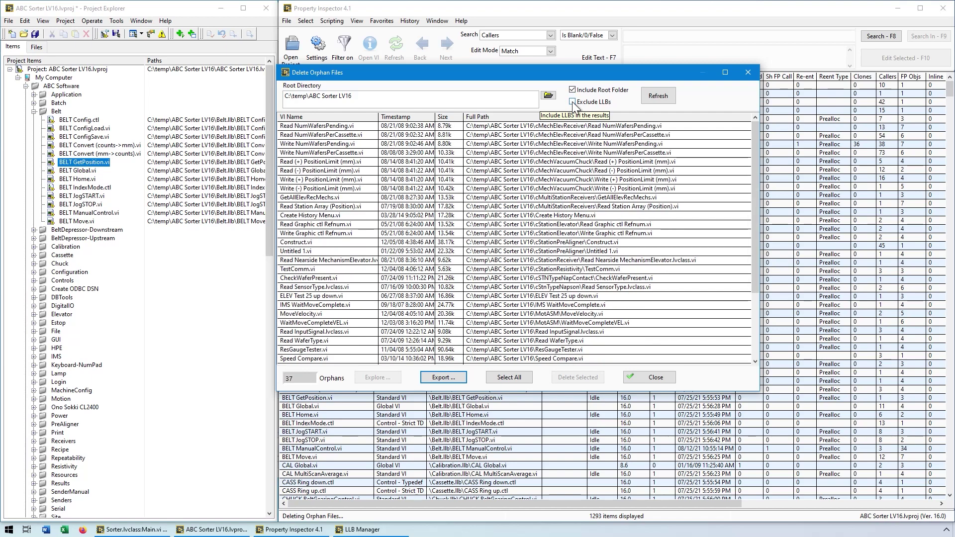
{"action": "left_click", "coordinate": [572, 101]}
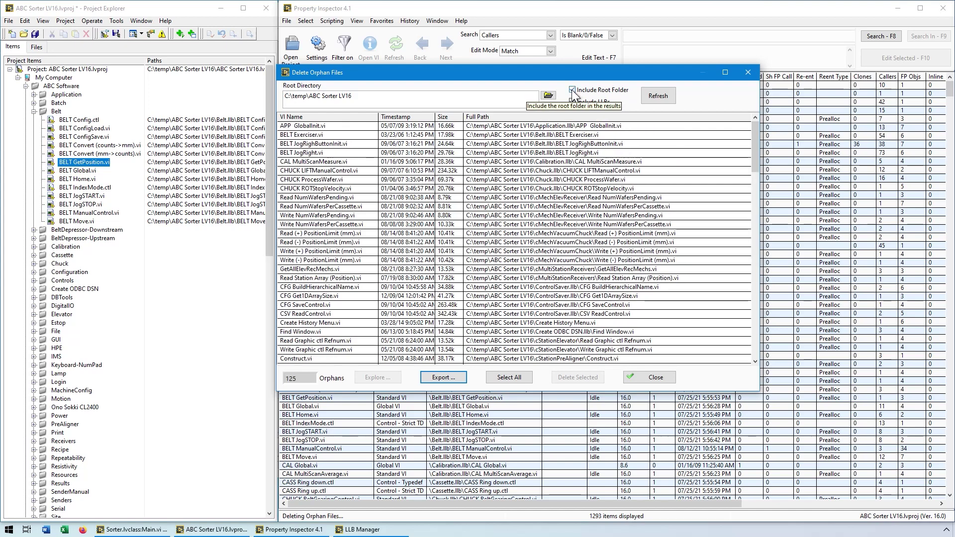
{"action": "left_click", "coordinate": [572, 89]}
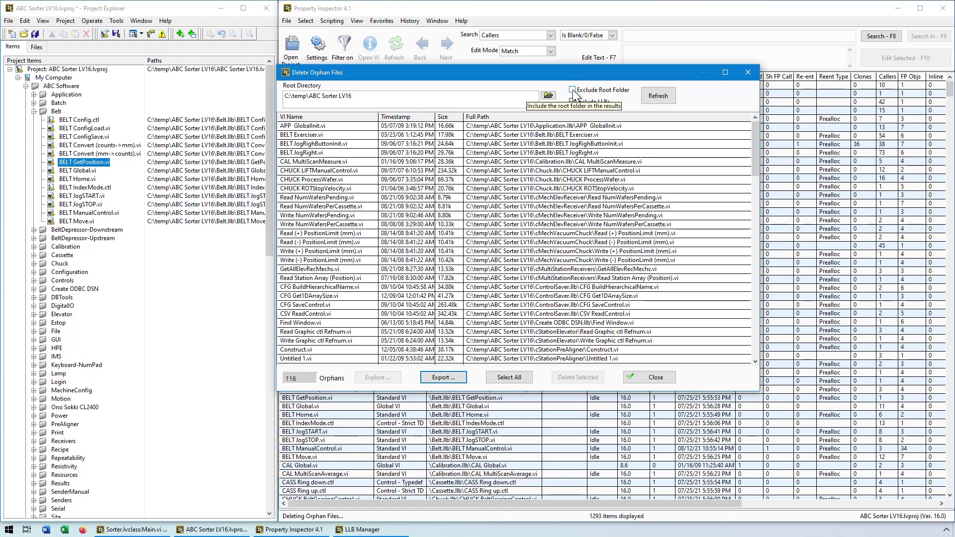
{"action": "left_click", "coordinate": [572, 89]}
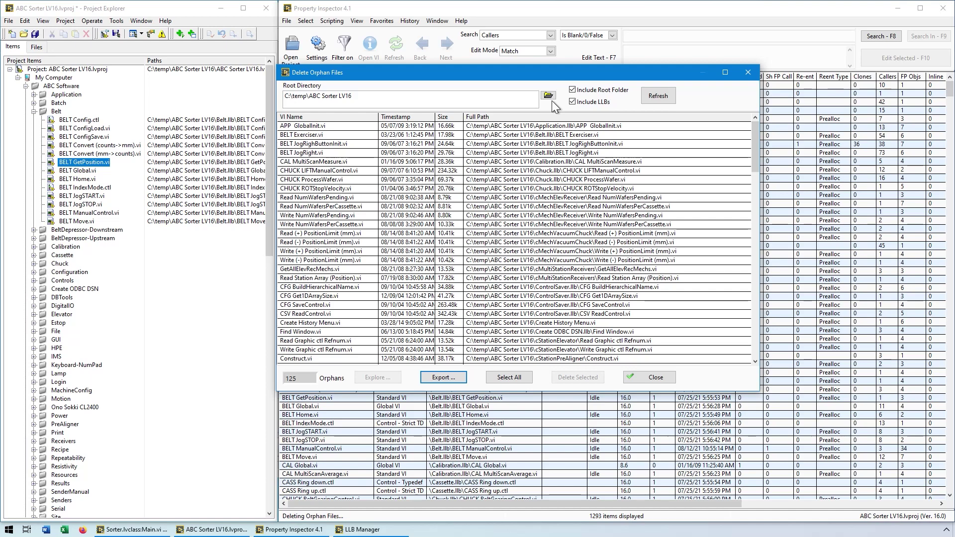
Select all orphan files under C:\temp\ABC Sorter LV16, delete them and close the orphan files window
{"action": "left_click", "coordinate": [517, 380]}
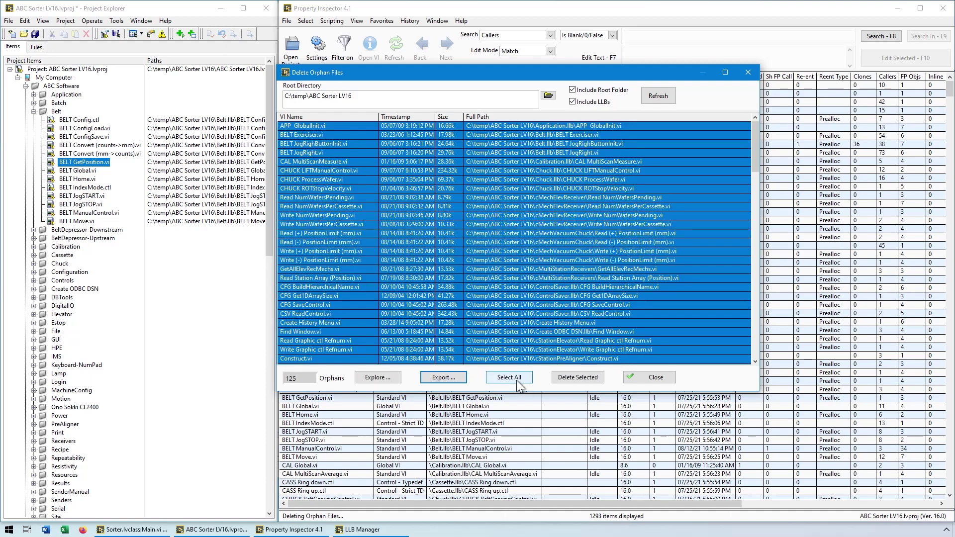
{"action": "left_click", "coordinate": [564, 378]}
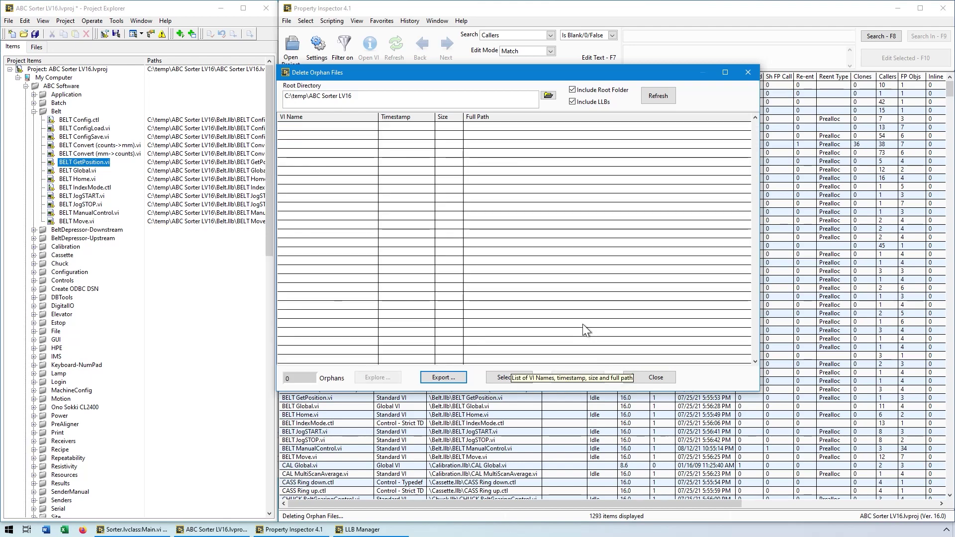
{"action": "left_click", "coordinate": [656, 380]}
Switch to LLB Manager and refresh the Belt.llb listing to check which files remain
{"action": "left_click", "coordinate": [363, 529]}
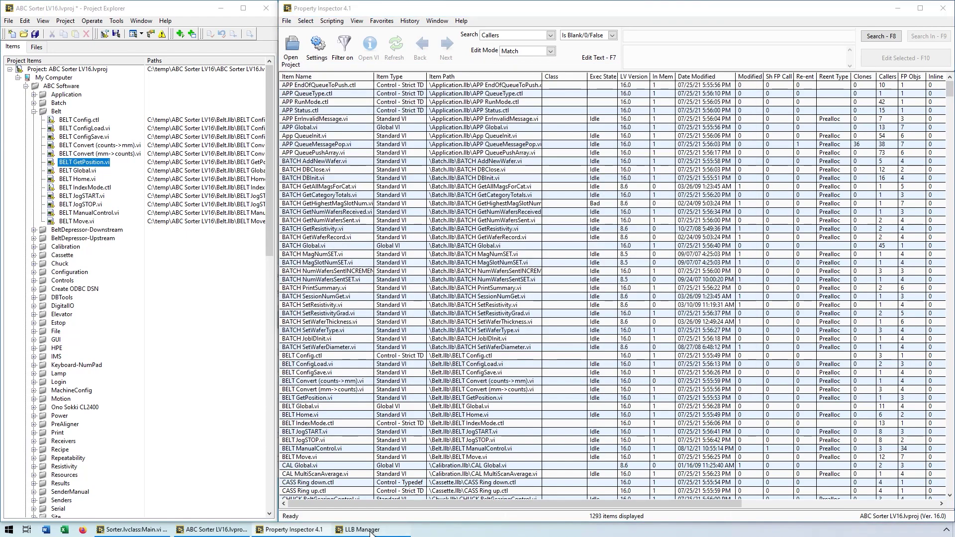
{"action": "left_click", "coordinate": [324, 59]}
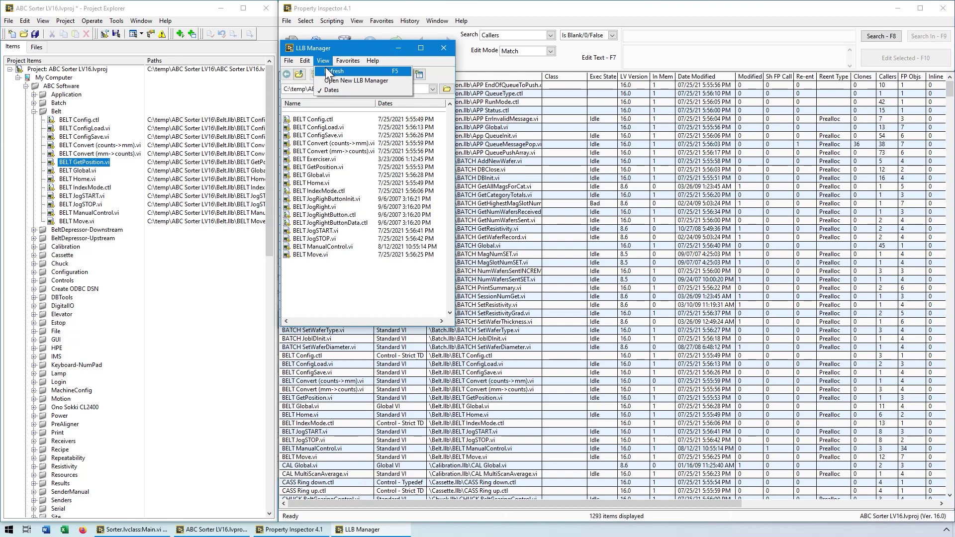
{"action": "left_click", "coordinate": [326, 68]}
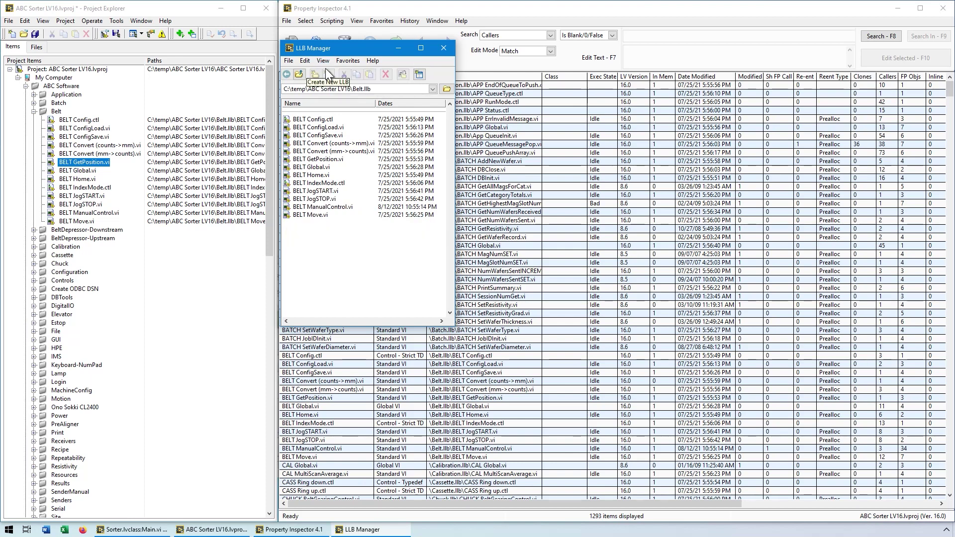